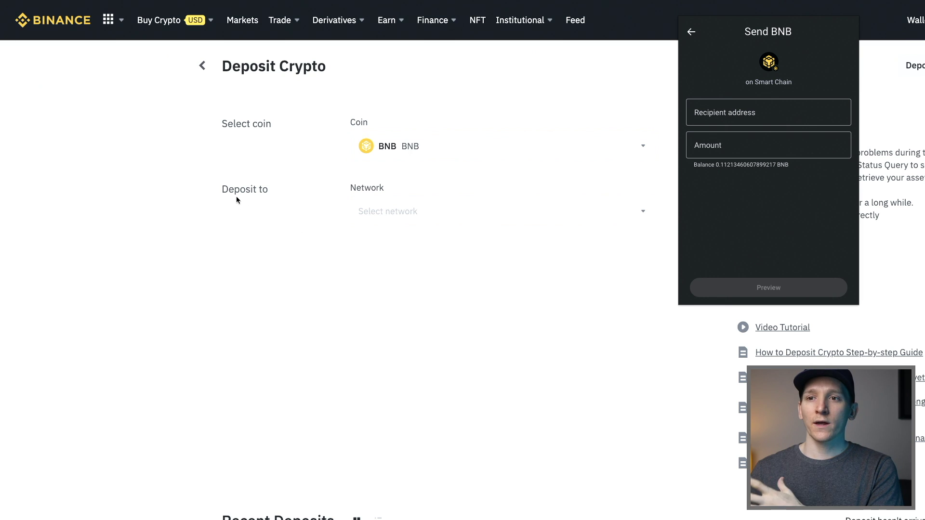
- Examine the networks Binance offers for a BNB deposit, and close the network selection without choosing one
{"action": "left_click", "coordinate": [244, 194]}
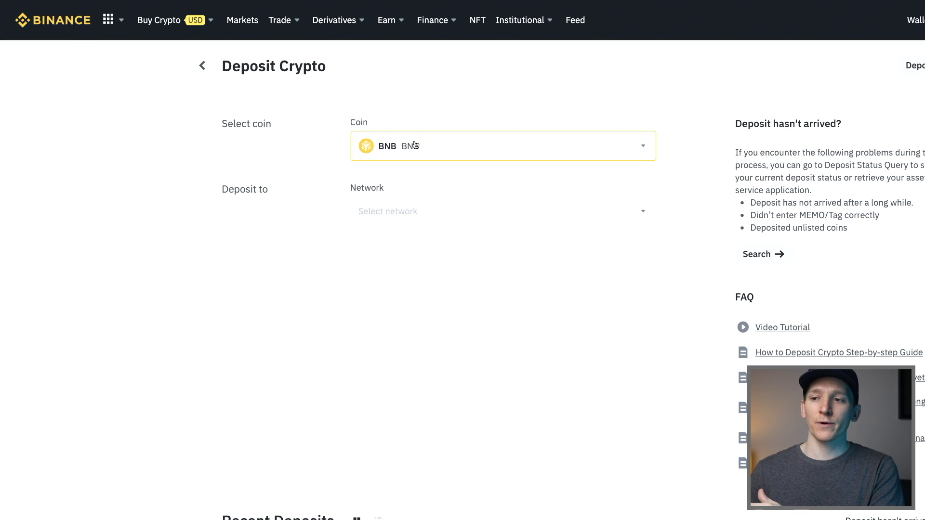
{"action": "left_click", "coordinate": [403, 216]}
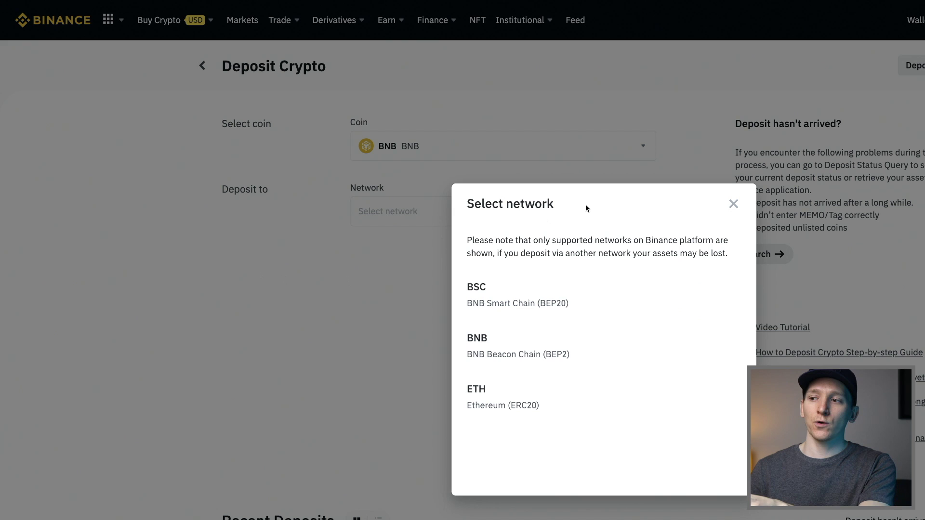
{"action": "left_click", "coordinate": [733, 204]}
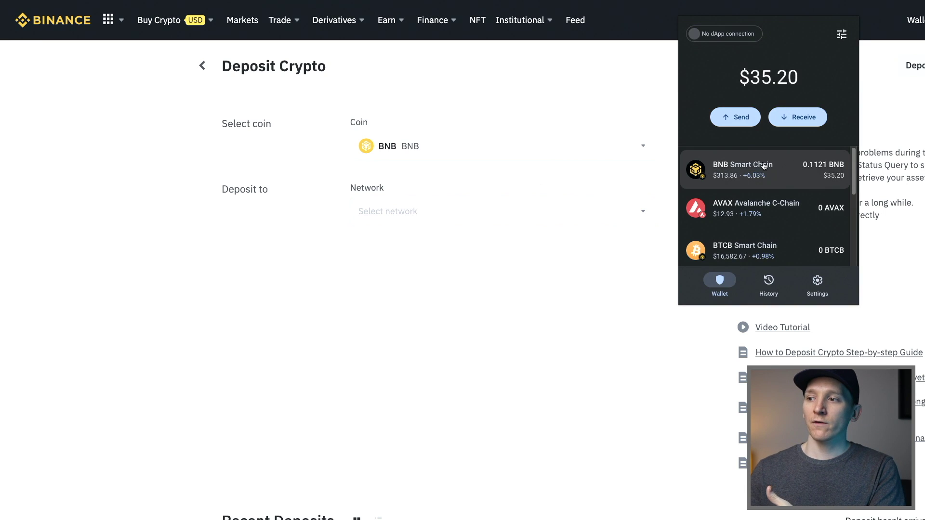
- In the Trust Wallet extension, open the send form for BNB Smart Chain and go through its recipient address and amount fields
{"action": "left_click", "coordinate": [762, 166]}
{"action": "left_click", "coordinate": [736, 130]}
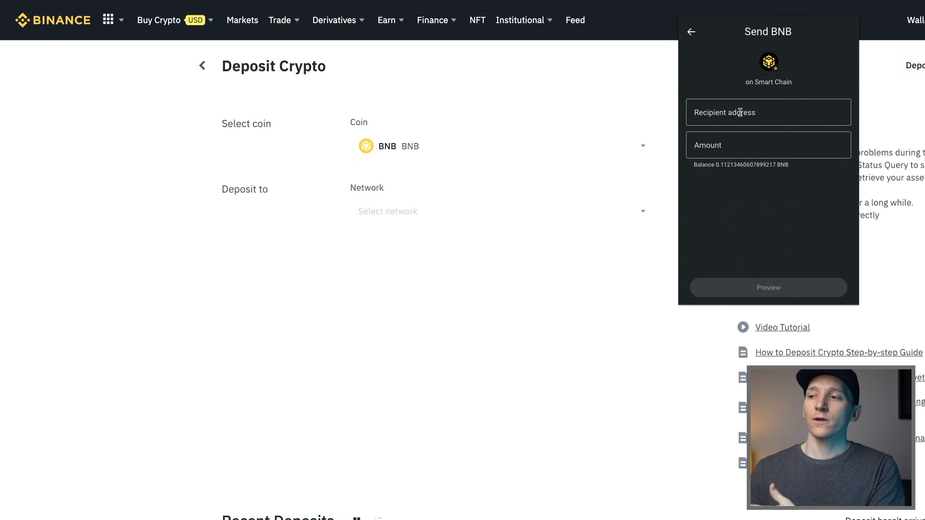
{"action": "left_click", "coordinate": [727, 111]}
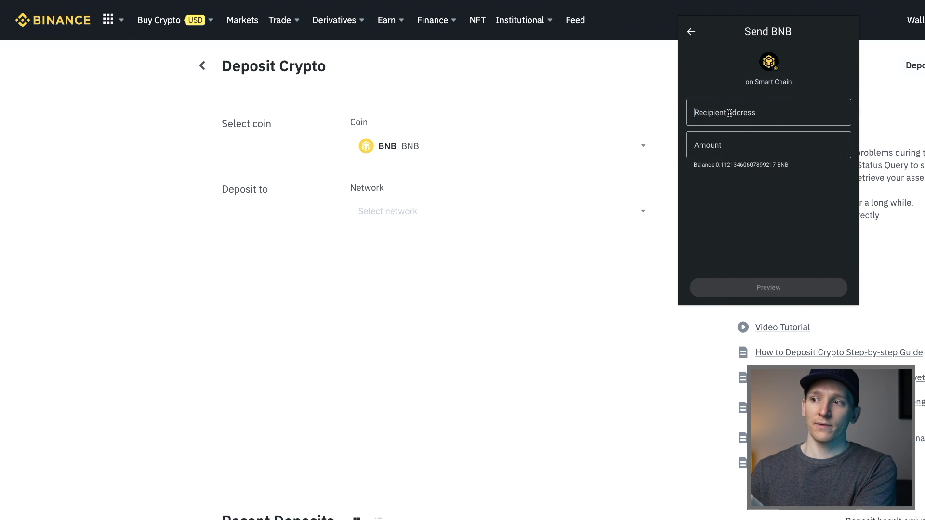
{"action": "left_click", "coordinate": [731, 146]}
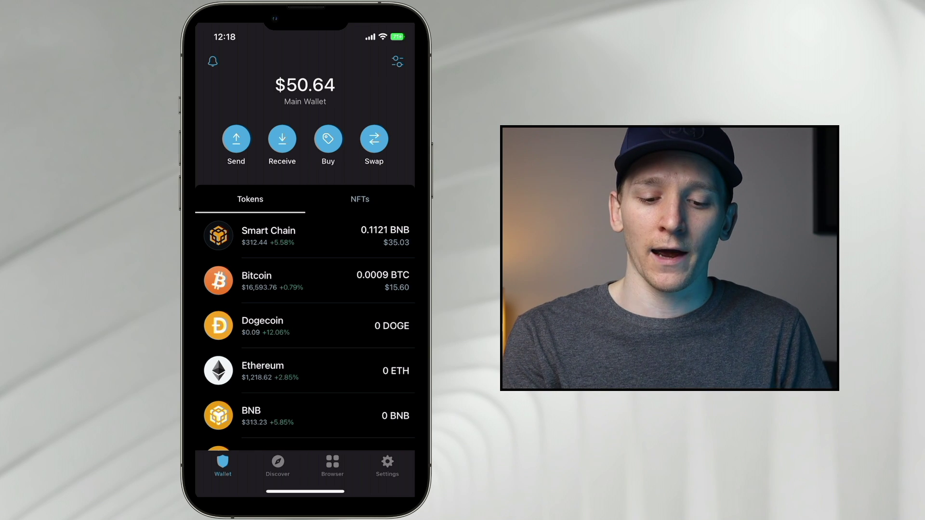
- Switch to the Trust Wallet mobile app and choose Smart Chain as the coin to buy
{"action": "left_click", "coordinate": [328, 139]}
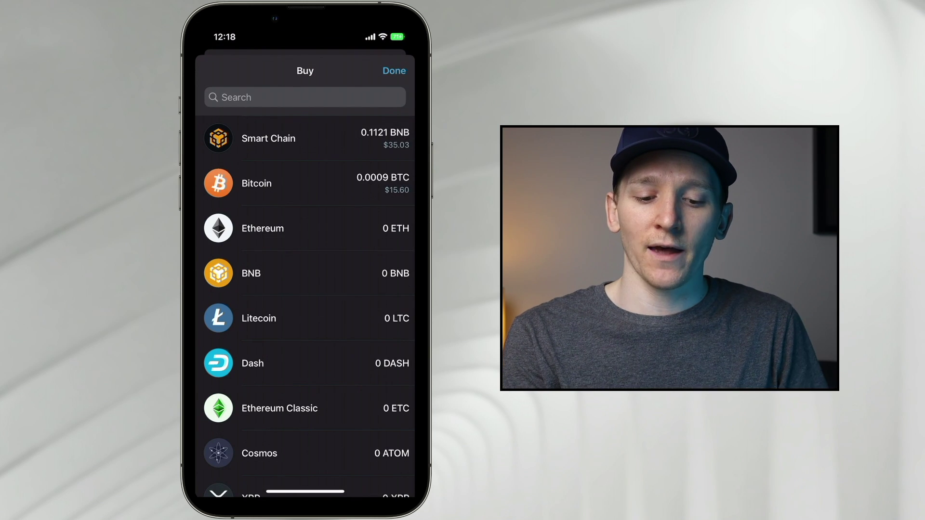
{"action": "left_click", "coordinate": [269, 138]}
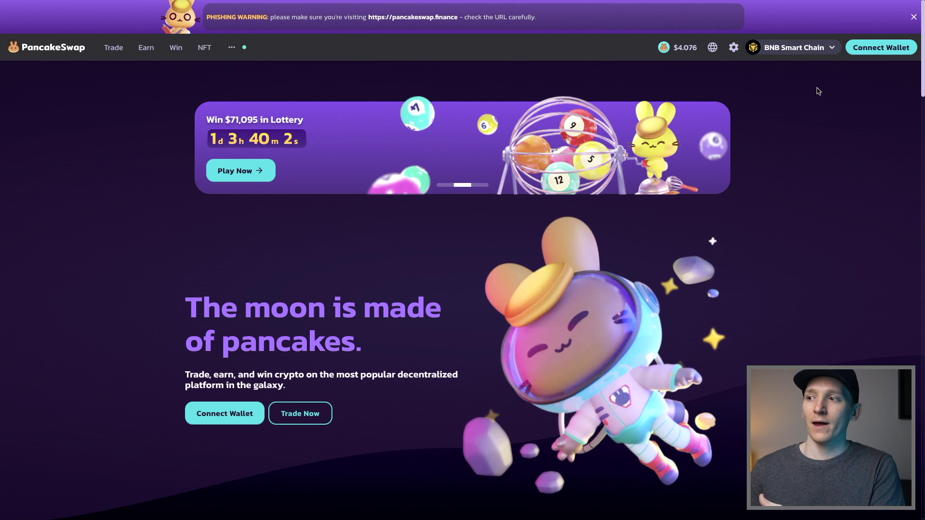
- Switch to PancakeSwap, connect Trust Wallet to it, and open the token swap page
{"action": "left_click", "coordinate": [876, 49]}
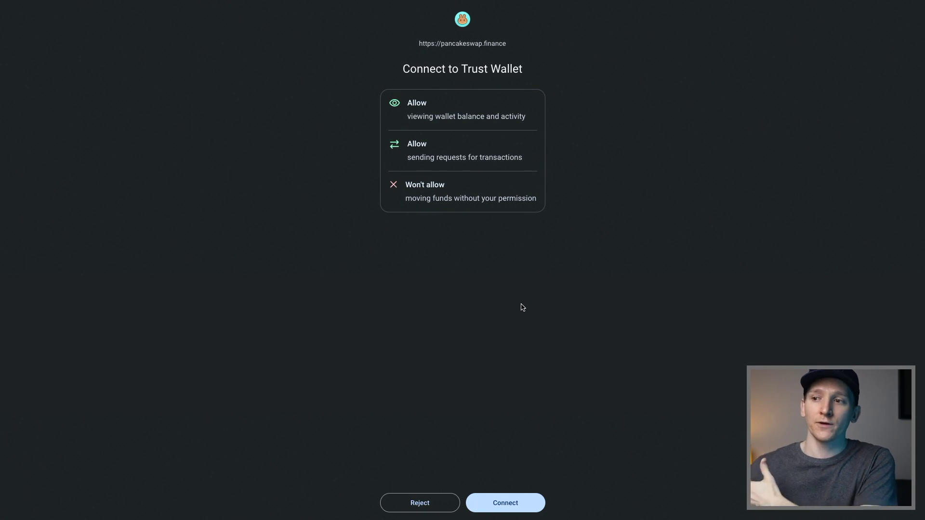
{"action": "left_click", "coordinate": [510, 502]}
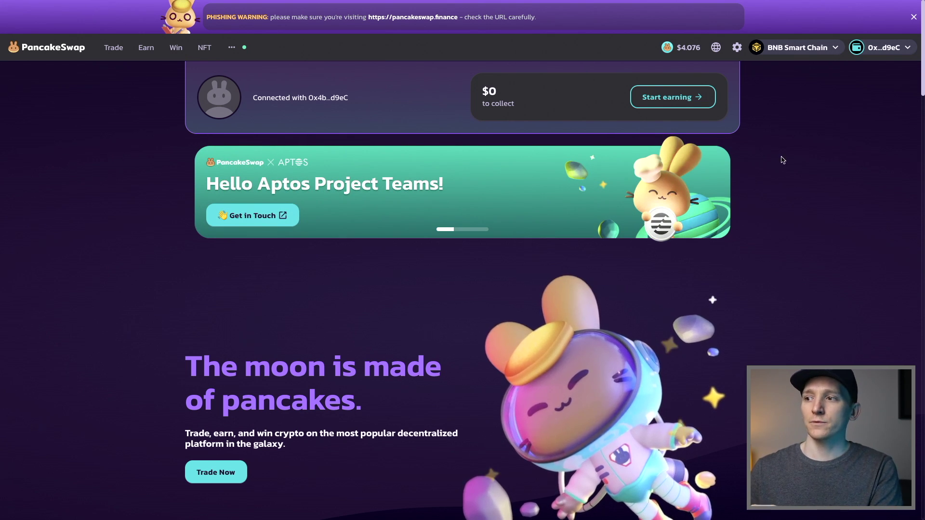
{"action": "mouse_move", "coordinate": [119, 50]}
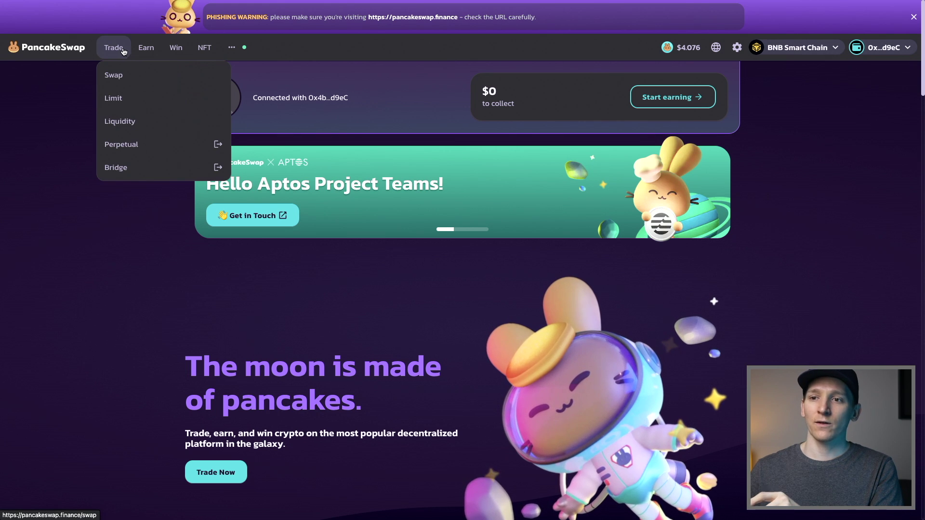
{"action": "left_click", "coordinate": [116, 75]}
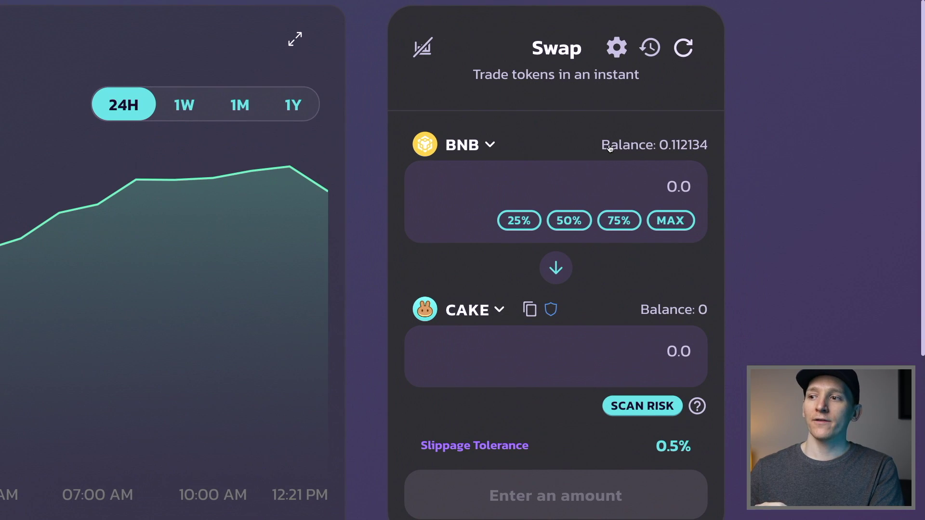
- Set up a swap of 0.05 BNB to BUSD
{"action": "left_click", "coordinate": [691, 146]}
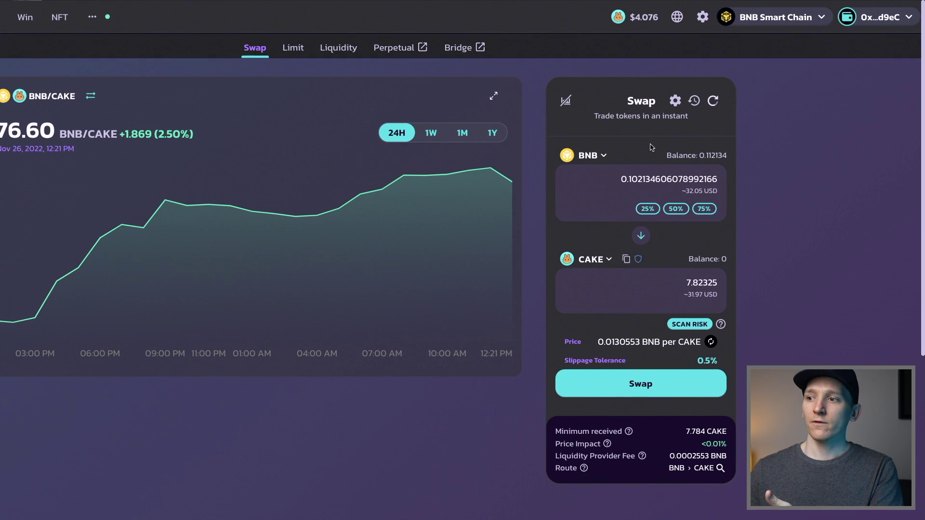
{"action": "scroll", "coordinate": [773, 169], "scroll_direction": "down", "scroll_amount": 2}
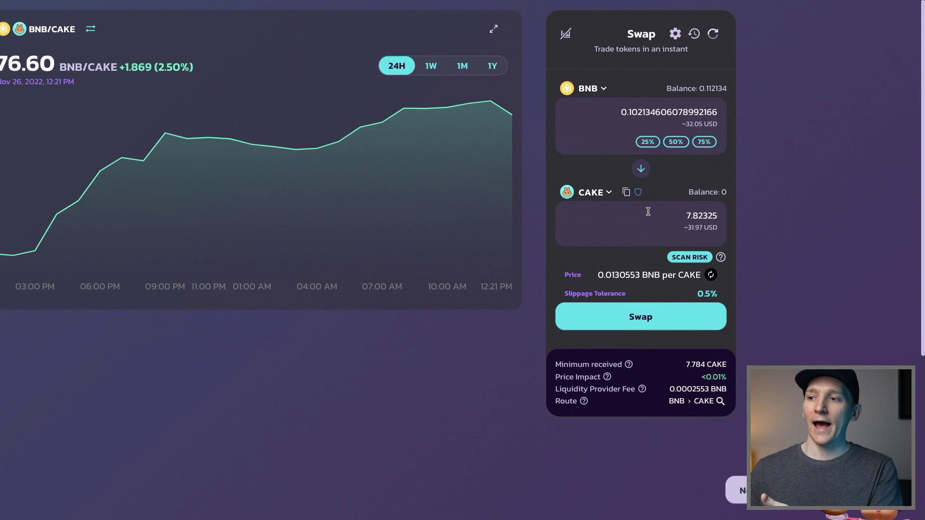
{"action": "left_click", "coordinate": [606, 192]}
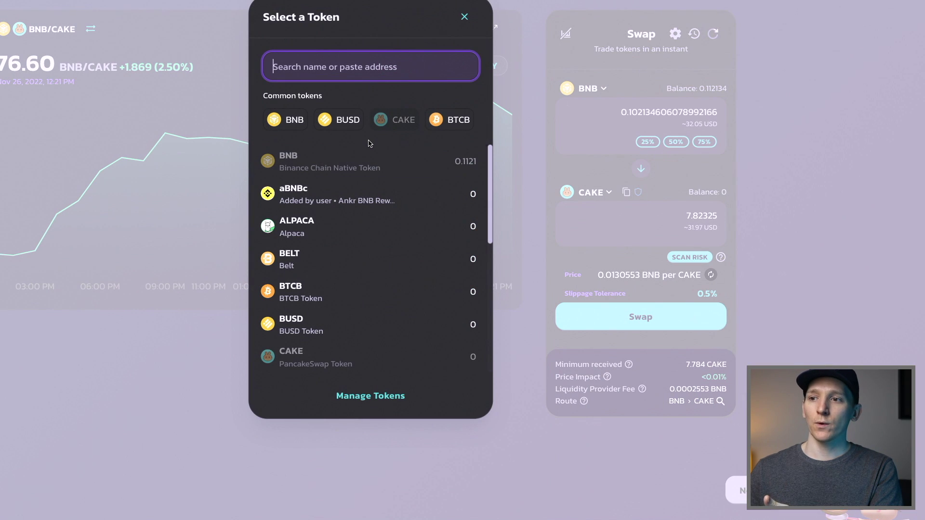
{"action": "left_click", "coordinate": [347, 122]}
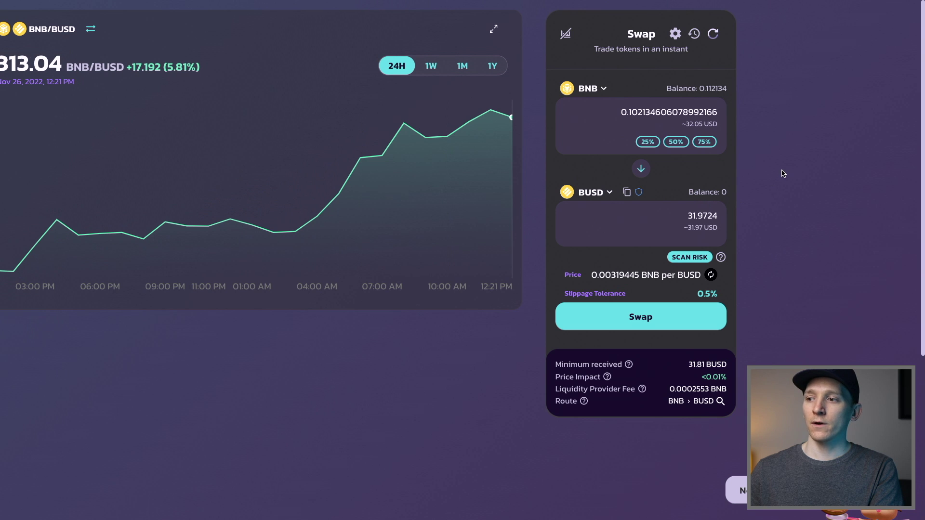
{"action": "double_click", "coordinate": [613, 121]}
{"action": "type", "text": "0.05"}
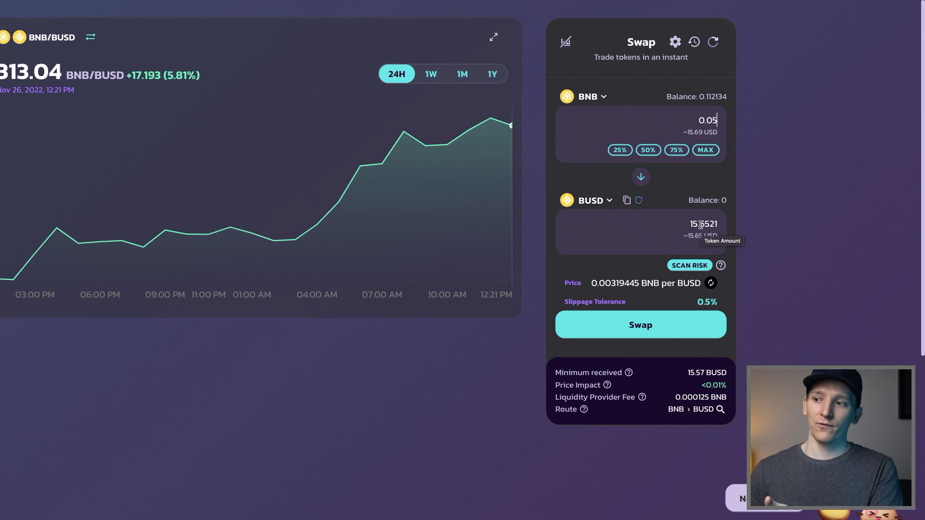
- Start the swap of 0.05 BNB for BUSD
{"action": "scroll", "coordinate": [762, 226], "scroll_direction": "down", "scroll_amount": 1}
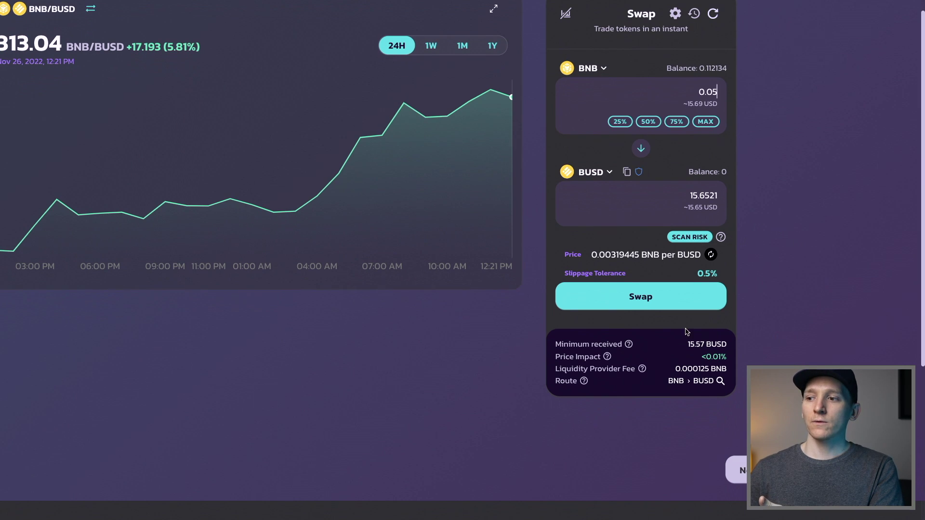
{"action": "left_click", "coordinate": [647, 298]}
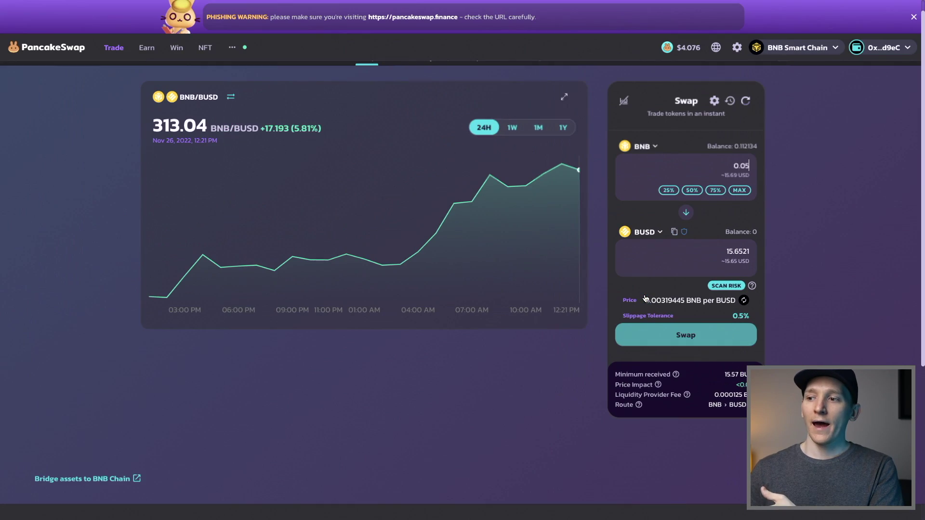
{"action": "left_click", "coordinate": [688, 341]}
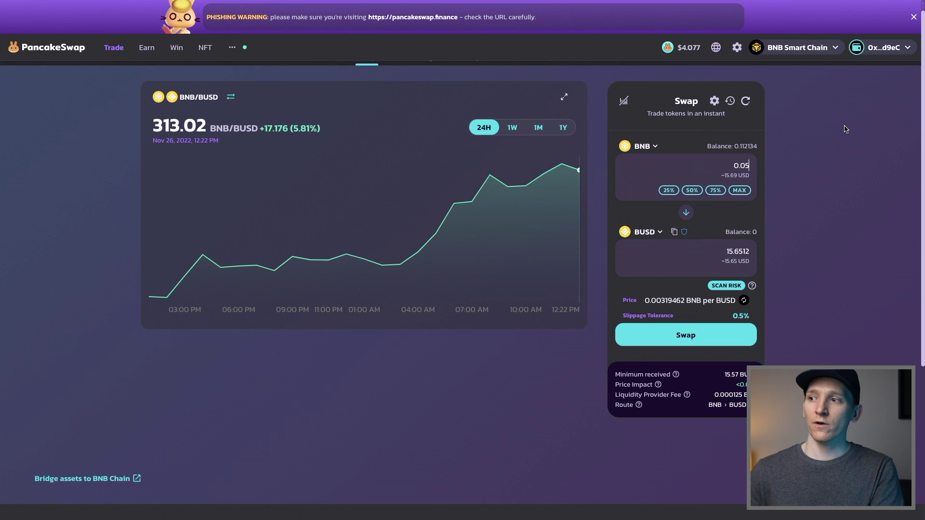
{"action": "mouse_move", "coordinate": [815, 55]}
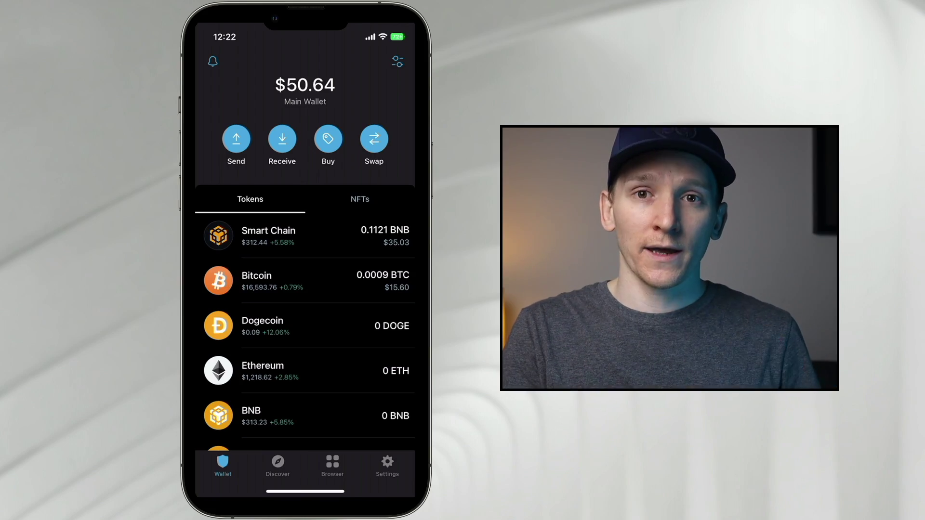
- Open the settings of the Trust Wallet mobile app, and disconnect the wallet from the PancakeSwap home page
{"action": "left_click", "coordinate": [387, 466]}
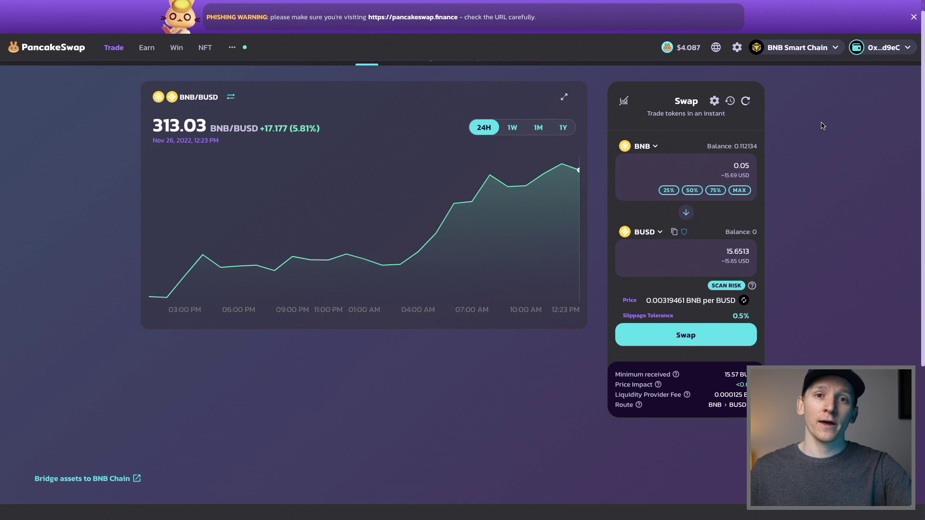
{"action": "left_click", "coordinate": [54, 50]}
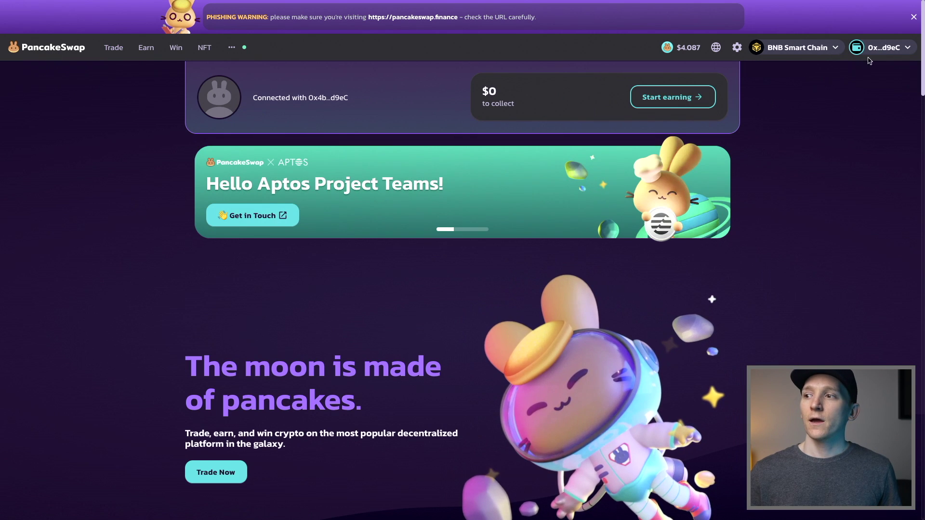
{"action": "mouse_move", "coordinate": [881, 47]}
{"action": "left_click", "coordinate": [808, 177]}
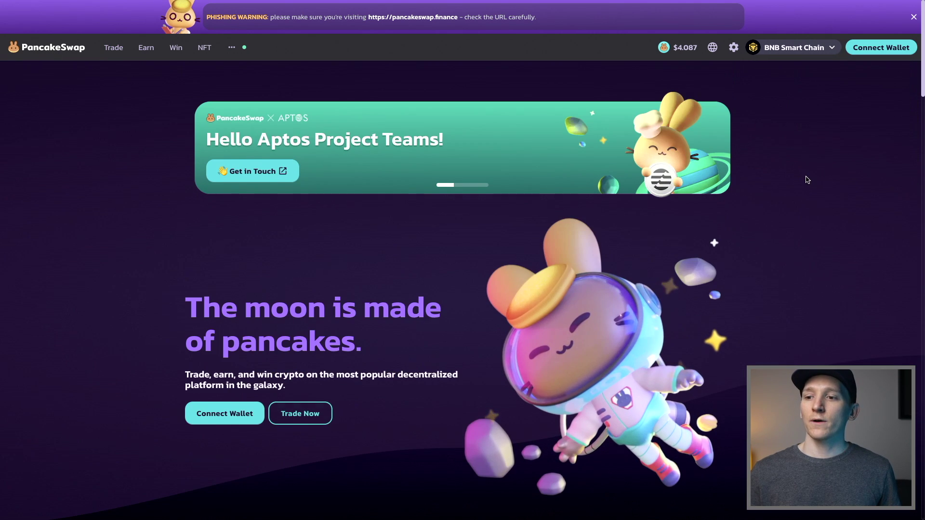
- Bring up the WalletConnect QR code from PancakeSwap's full list of wallets, and close the connection dialogs
{"action": "left_click", "coordinate": [882, 47]}
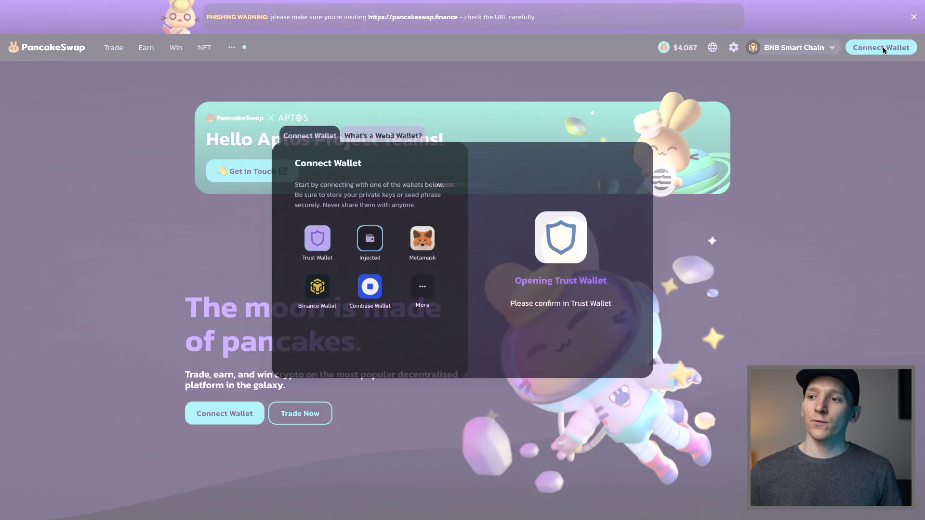
{"action": "left_click", "coordinate": [423, 287]}
{"action": "scroll", "coordinate": [396, 300], "scroll_direction": "down", "scroll_amount": 1}
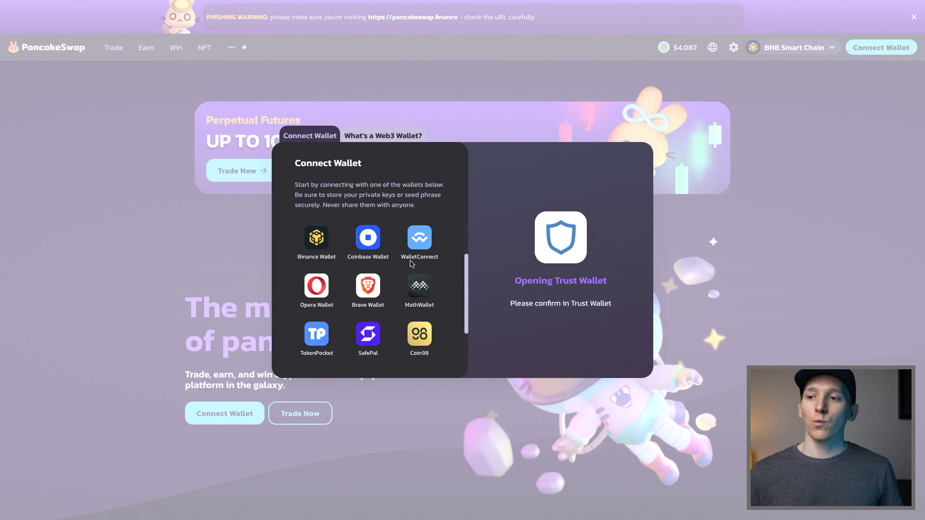
{"action": "left_click", "coordinate": [424, 242]}
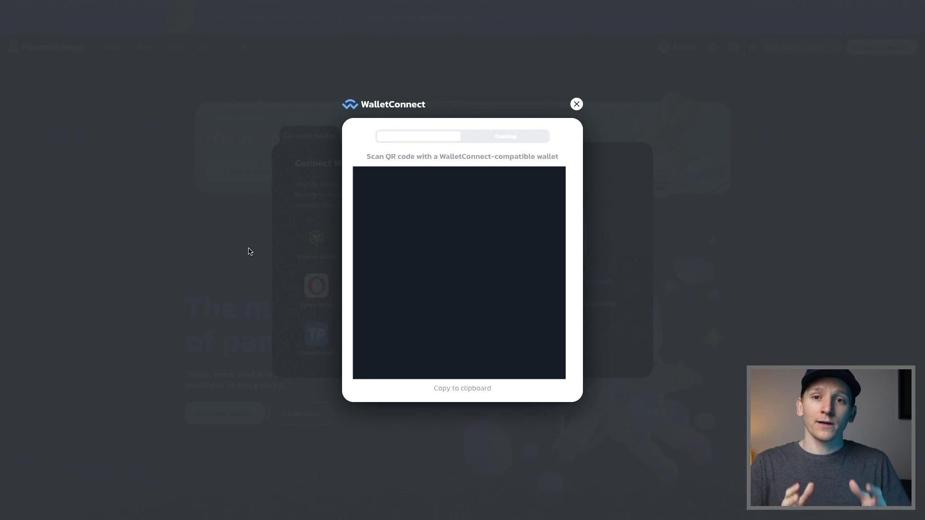
{"action": "left_click", "coordinate": [577, 104]}
{"action": "left_click", "coordinate": [123, 104]}
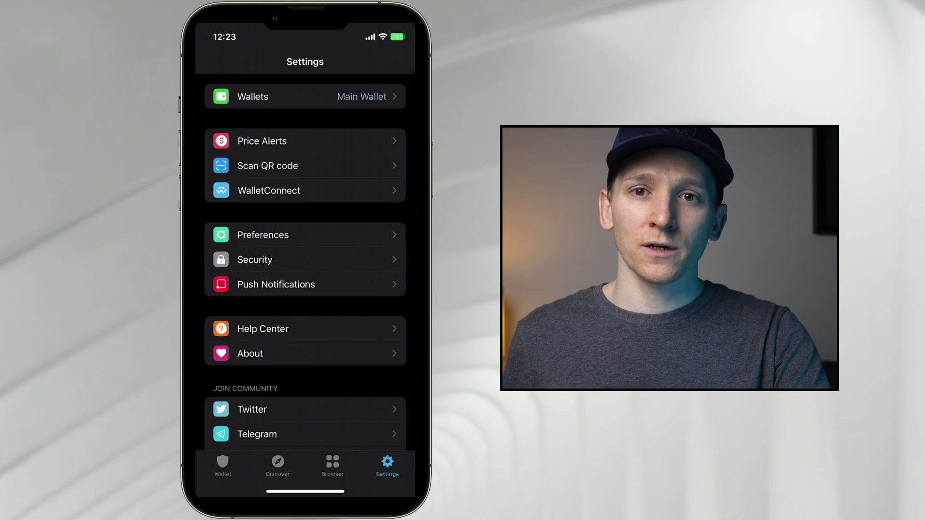
- In the Trust Wallet mobile app, browse the Discover section's full DeFi list and open the built-in browser
{"action": "left_click", "coordinate": [222, 465]}
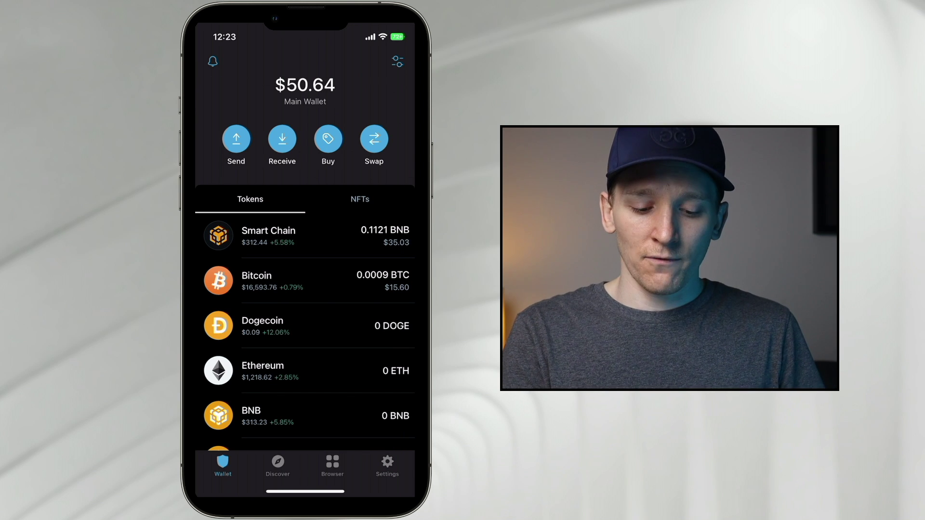
{"action": "left_click", "coordinate": [277, 465]}
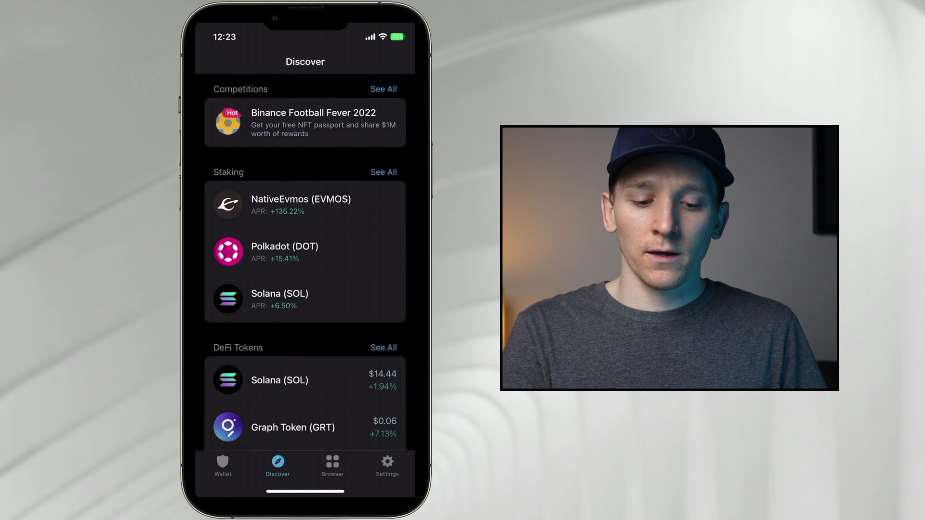
{"action": "scroll", "coordinate": [305, 263], "scroll_direction": "down", "scroll_amount": 15}
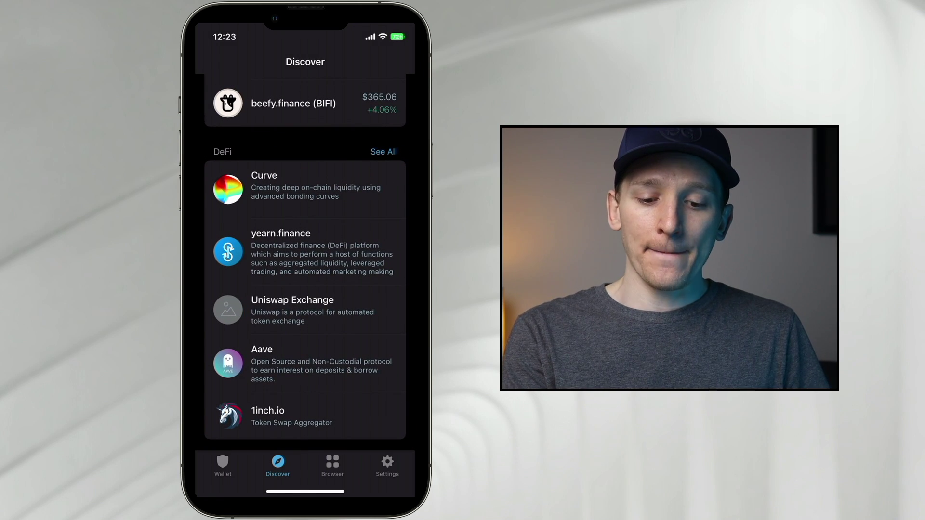
{"action": "left_click", "coordinate": [384, 152]}
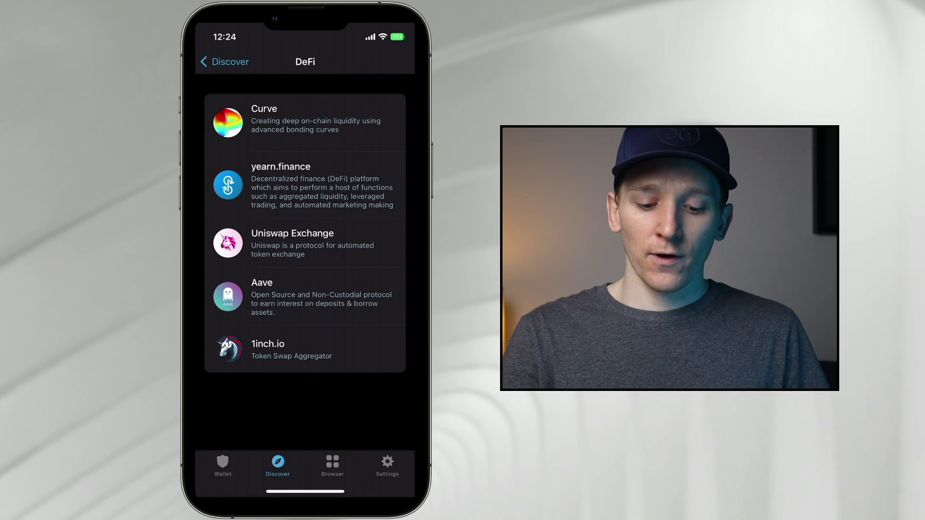
{"action": "left_click", "coordinate": [332, 465]}
{"action": "left_click", "coordinate": [279, 65]}
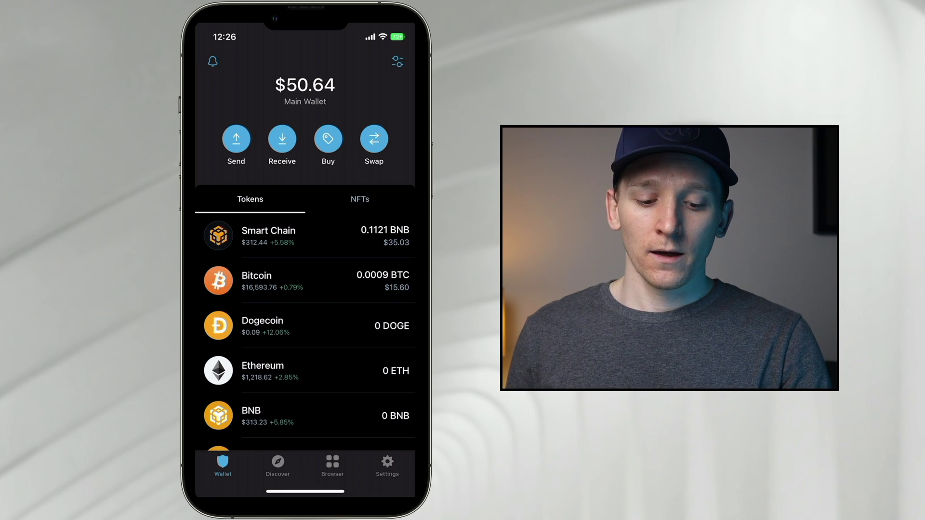
- Open the BNB coin's details from the mobile wallet's token list
{"action": "scroll", "coordinate": [305, 289], "scroll_direction": "down", "scroll_amount": 3}
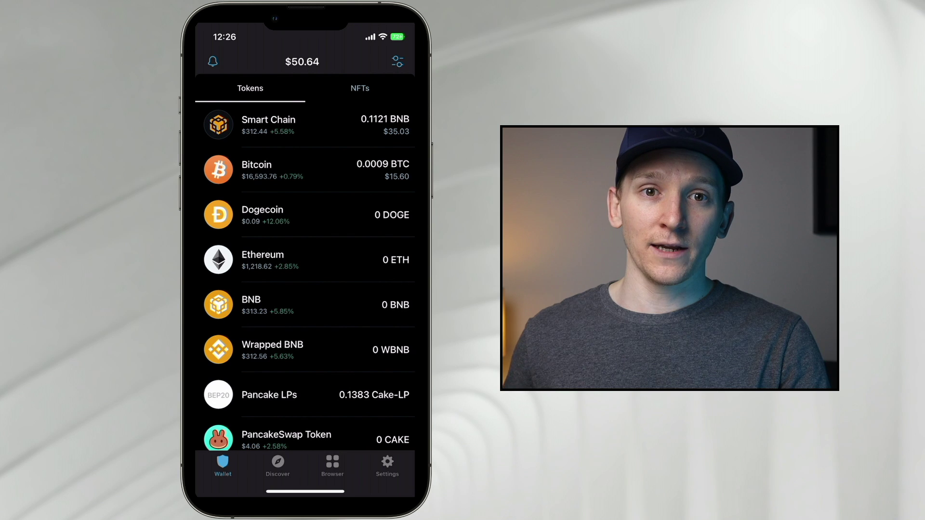
{"action": "left_click", "coordinate": [305, 305]}
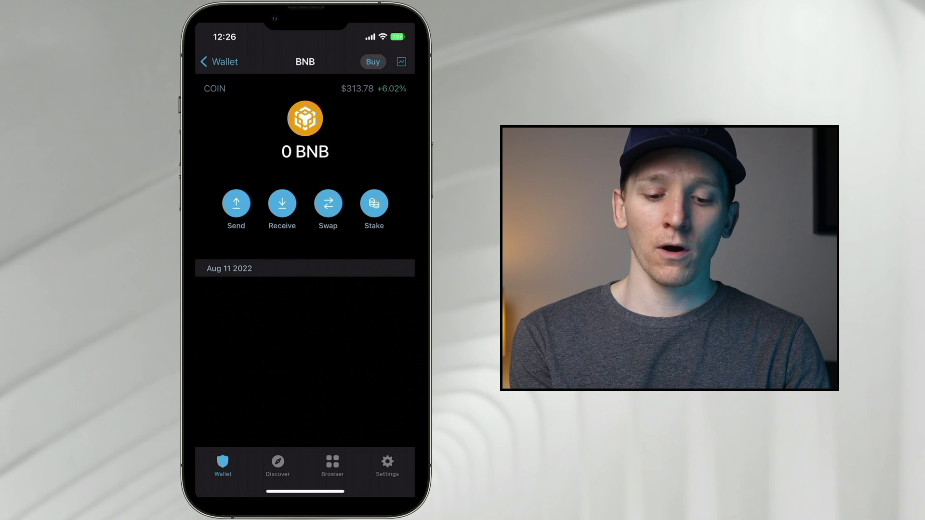
- Open the BNB staking details in the mobile wallet, and bring up the withdrawal network choices on Binance's BNB withdrawal page
{"action": "left_click", "coordinate": [374, 203]}
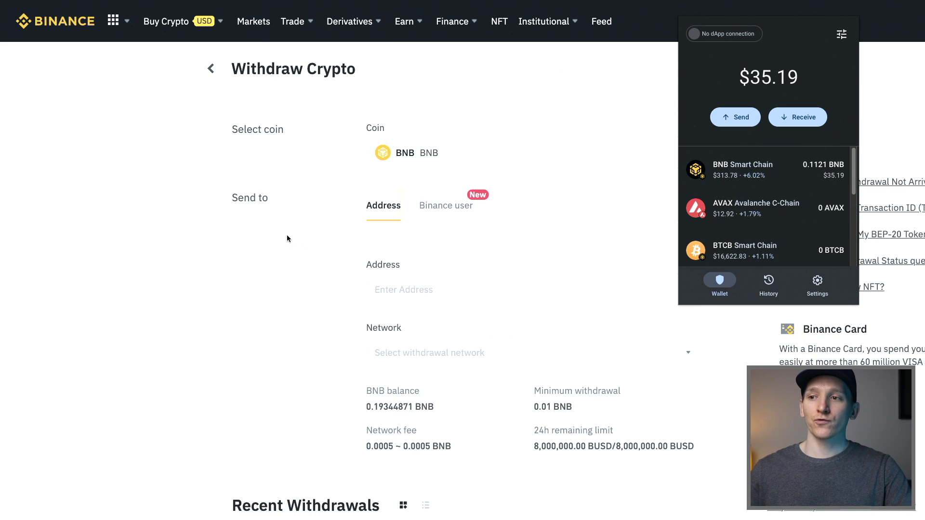
{"action": "left_click", "coordinate": [407, 353]}
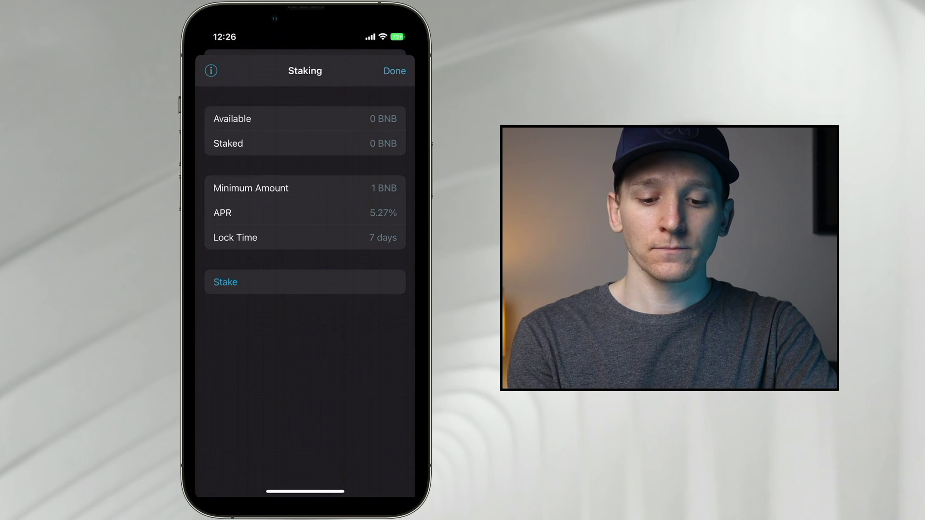
- In the mobile wallet, fill in a BNB stake with amount 0 and Legend as the validator, and return to the staking overview
{"action": "left_click", "coordinate": [225, 282]}
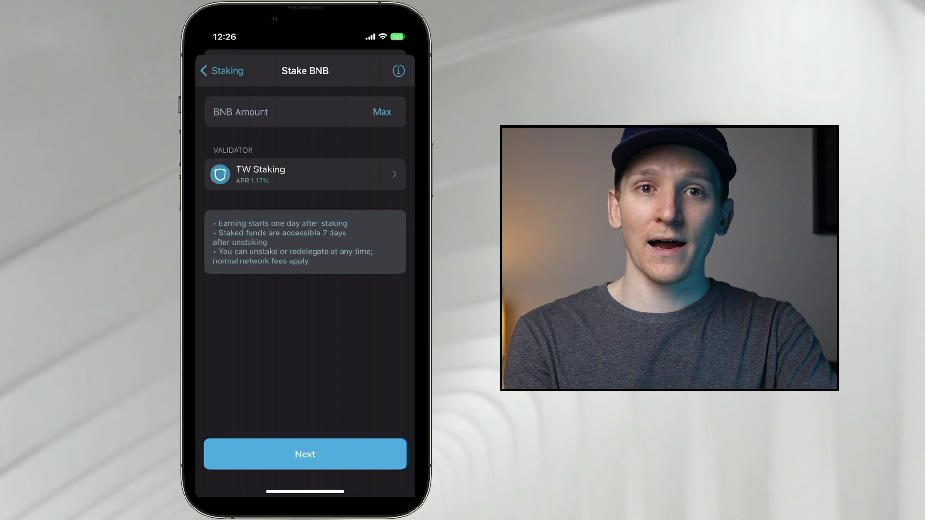
{"action": "left_click", "coordinate": [241, 112]}
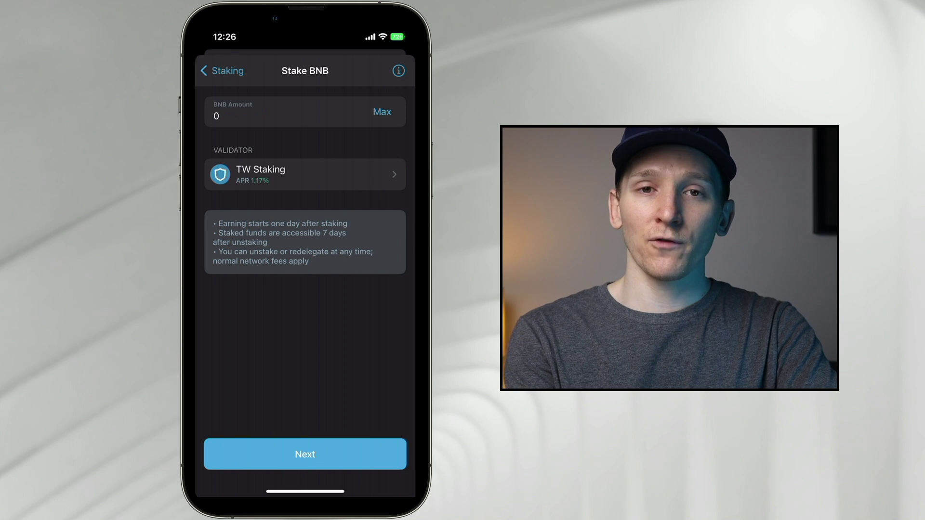
{"action": "left_click", "coordinate": [304, 175]}
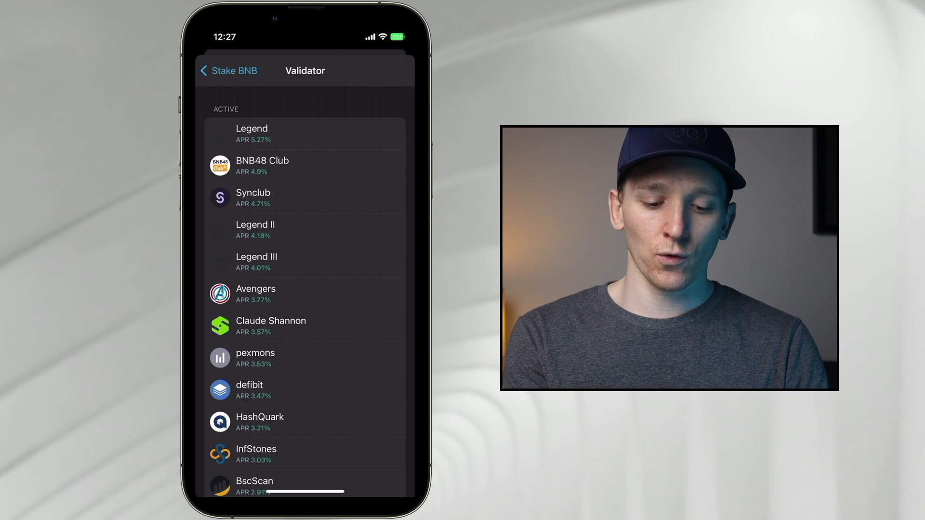
{"action": "scroll", "coordinate": [306, 292], "scroll_direction": "down", "scroll_amount": 5}
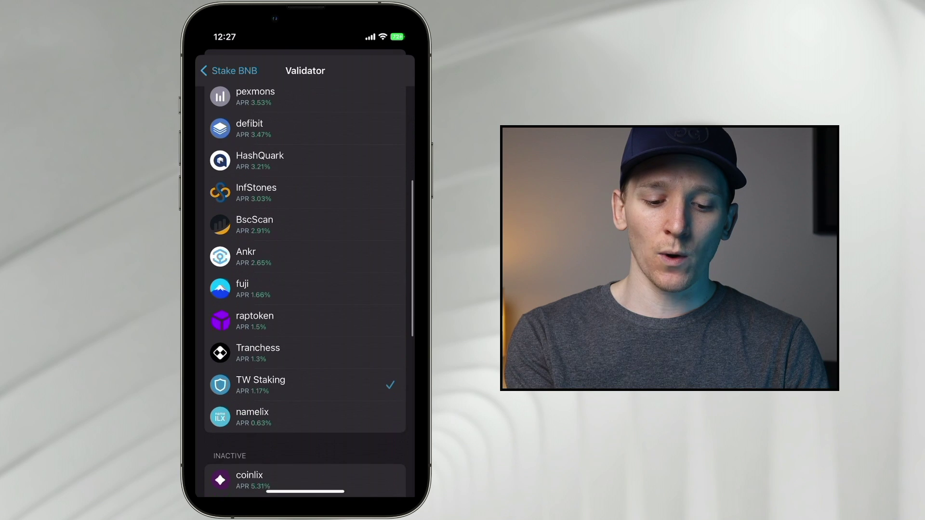
{"action": "scroll", "coordinate": [306, 292], "scroll_direction": "up", "scroll_amount": 2}
{"action": "scroll", "coordinate": [306, 292], "scroll_direction": "up", "scroll_amount": 4}
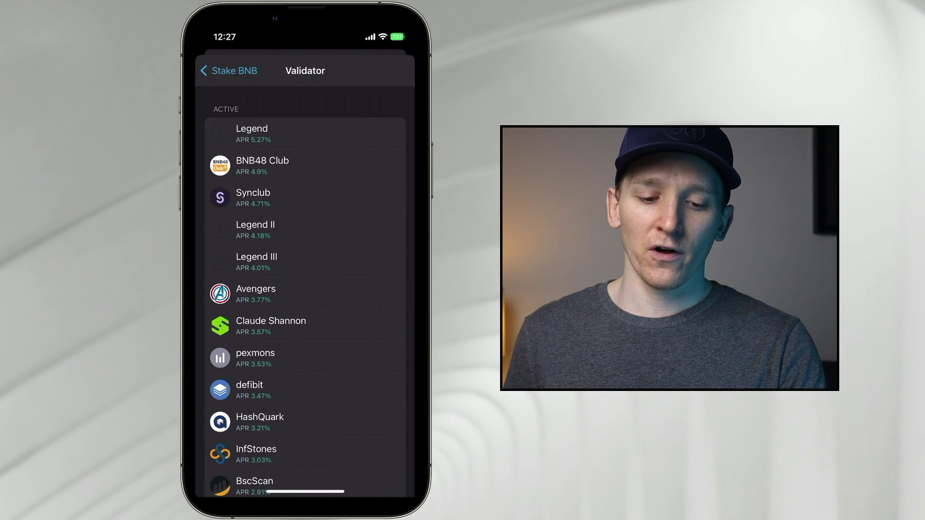
{"action": "left_click", "coordinate": [305, 133]}
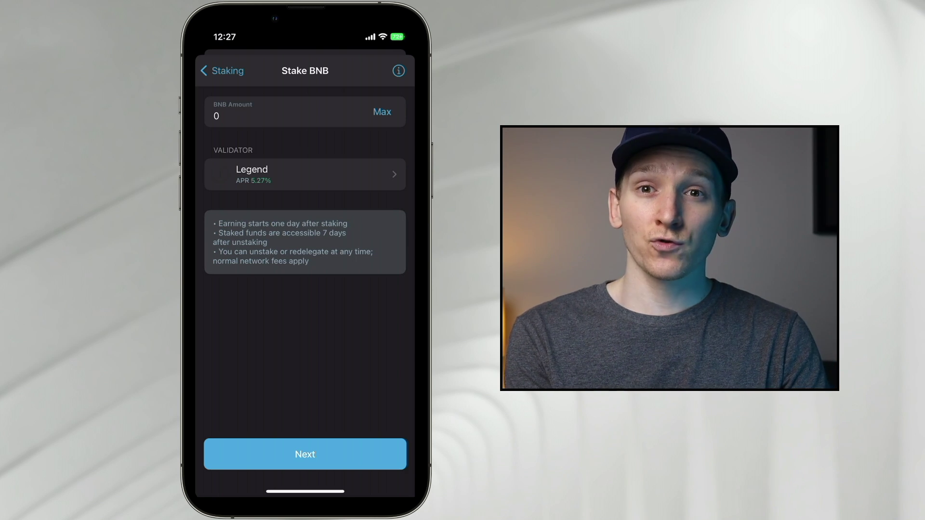
{"action": "left_click", "coordinate": [222, 71]}
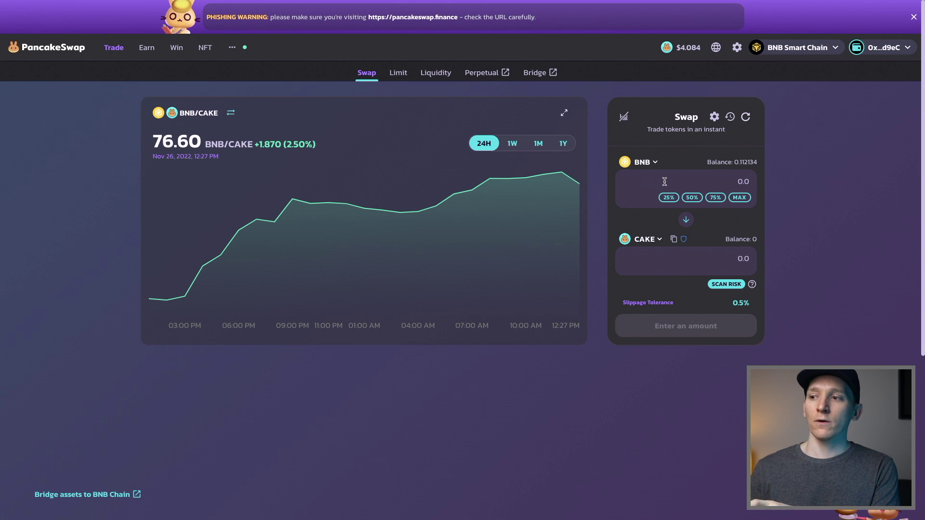
- On PancakeSwap, set up a swap of the maximum available BNB into aBNBc, searching the tokens for "abnb"
{"action": "left_click", "coordinate": [744, 166]}
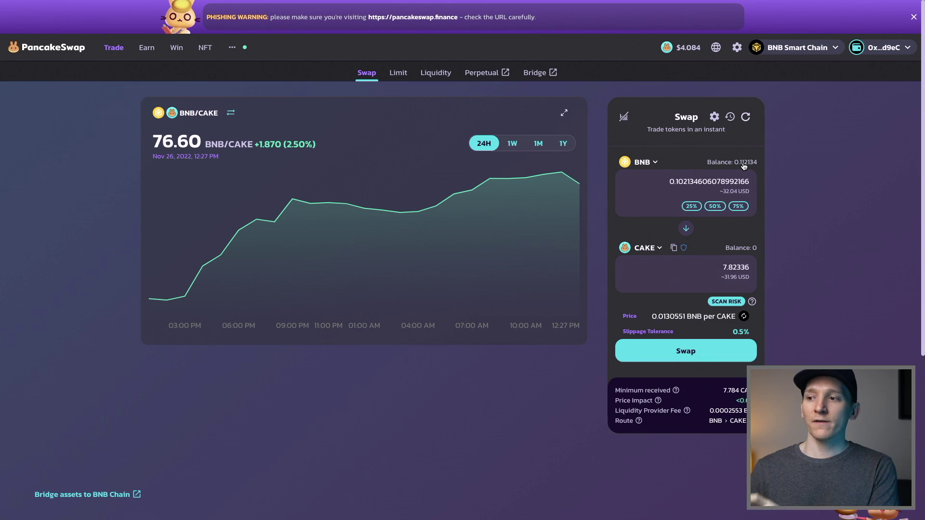
{"action": "left_click", "coordinate": [652, 252]}
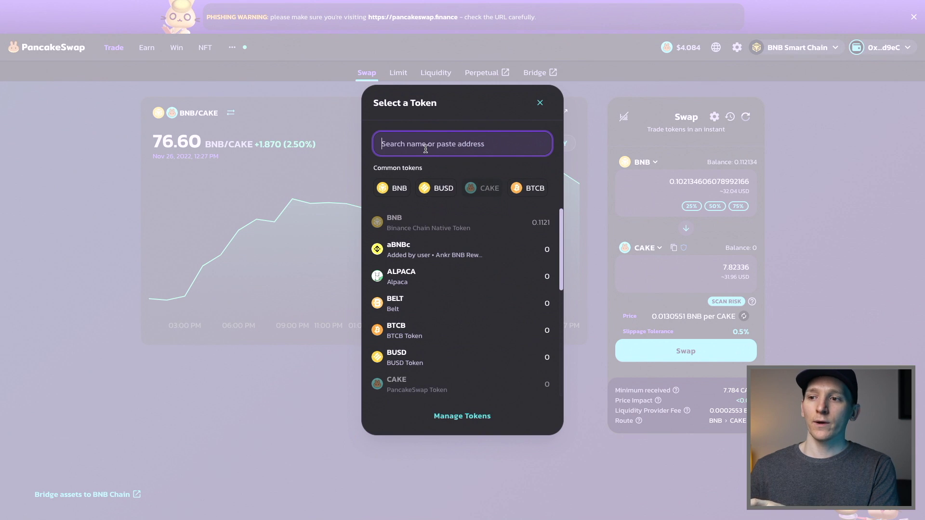
{"action": "type", "text": "abnb"}
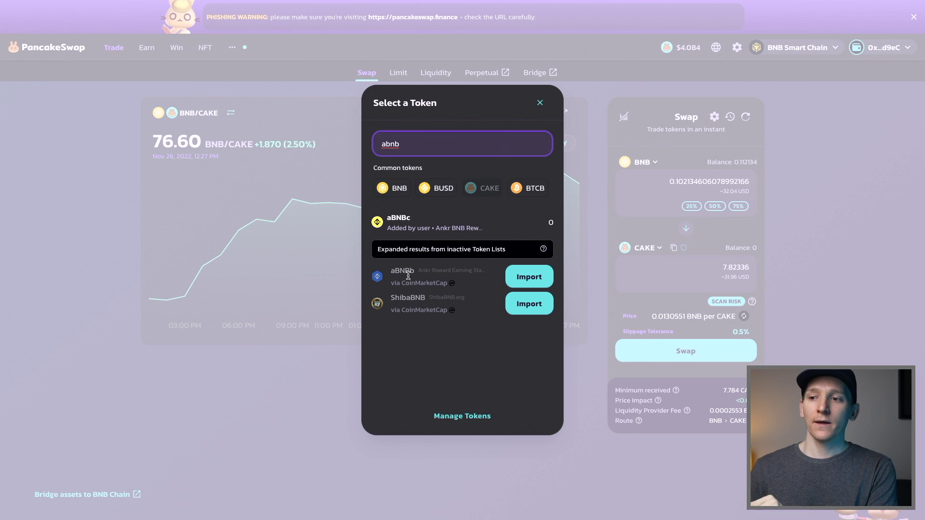
{"action": "left_click", "coordinate": [406, 226]}
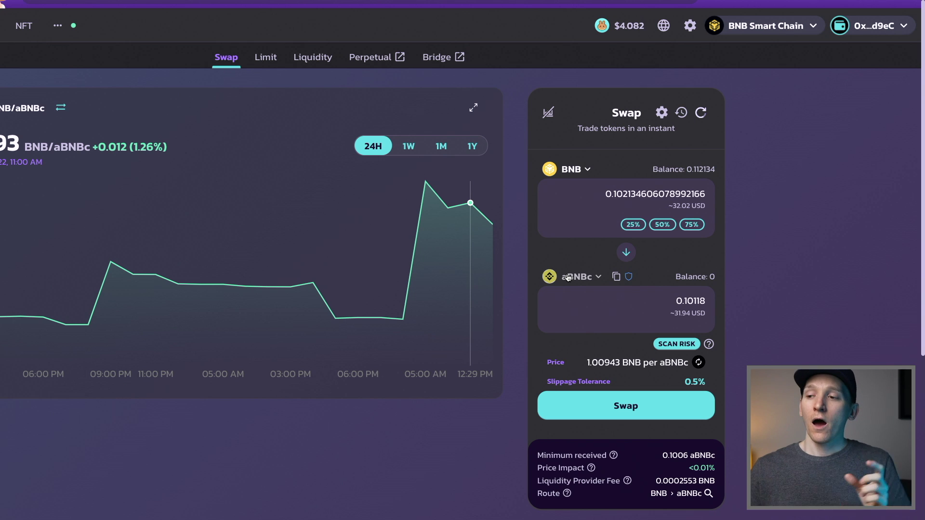
{"action": "scroll", "coordinate": [813, 240], "scroll_direction": "down", "scroll_amount": 1}
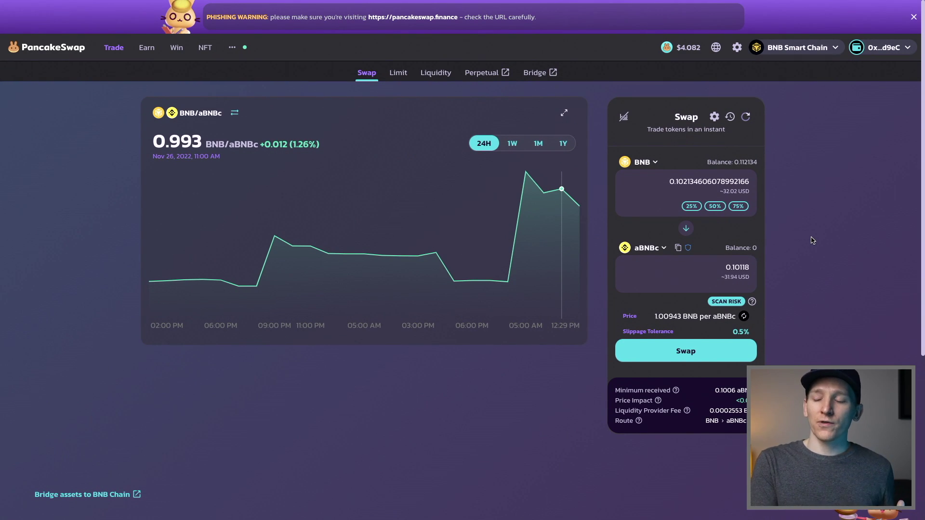